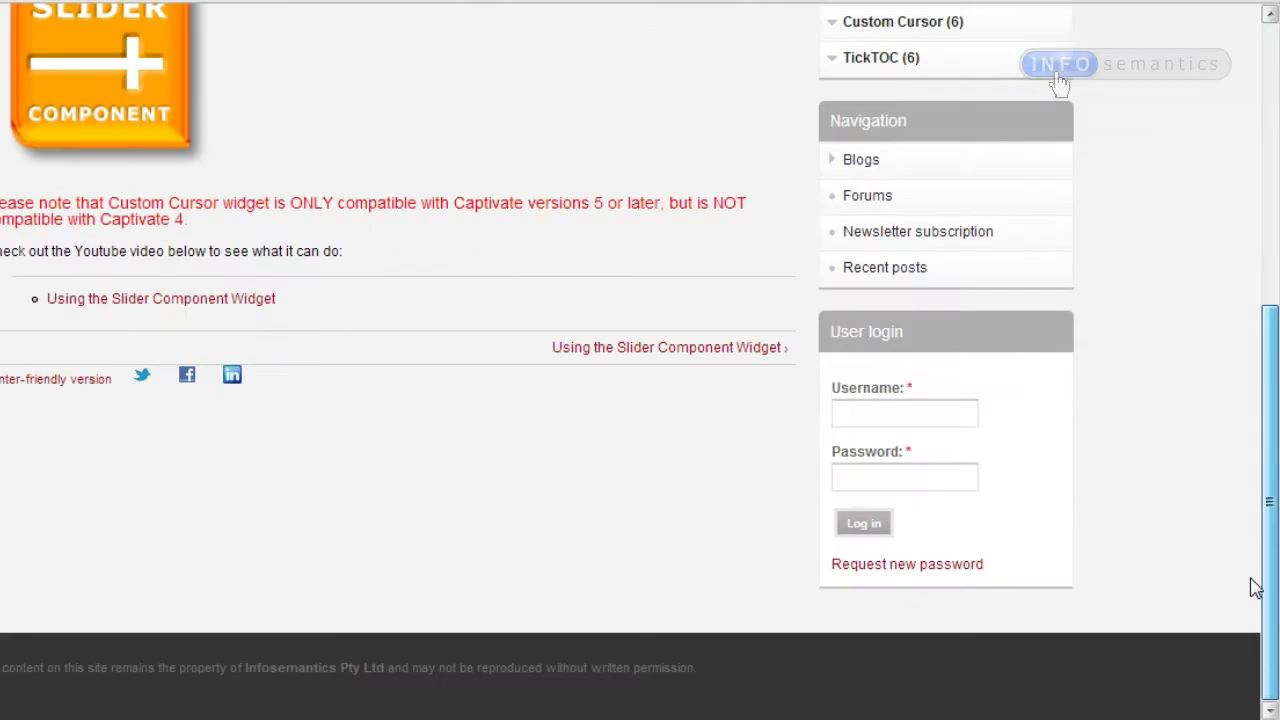
# - Scroll through the Infosemantics Slider Component Widget page and back up to its title and description
pyautogui.scroll(3, 1256, 586)
pyautogui.scroll(3, 1255, 160)
pyautogui.scroll(-2, 1245, 150)
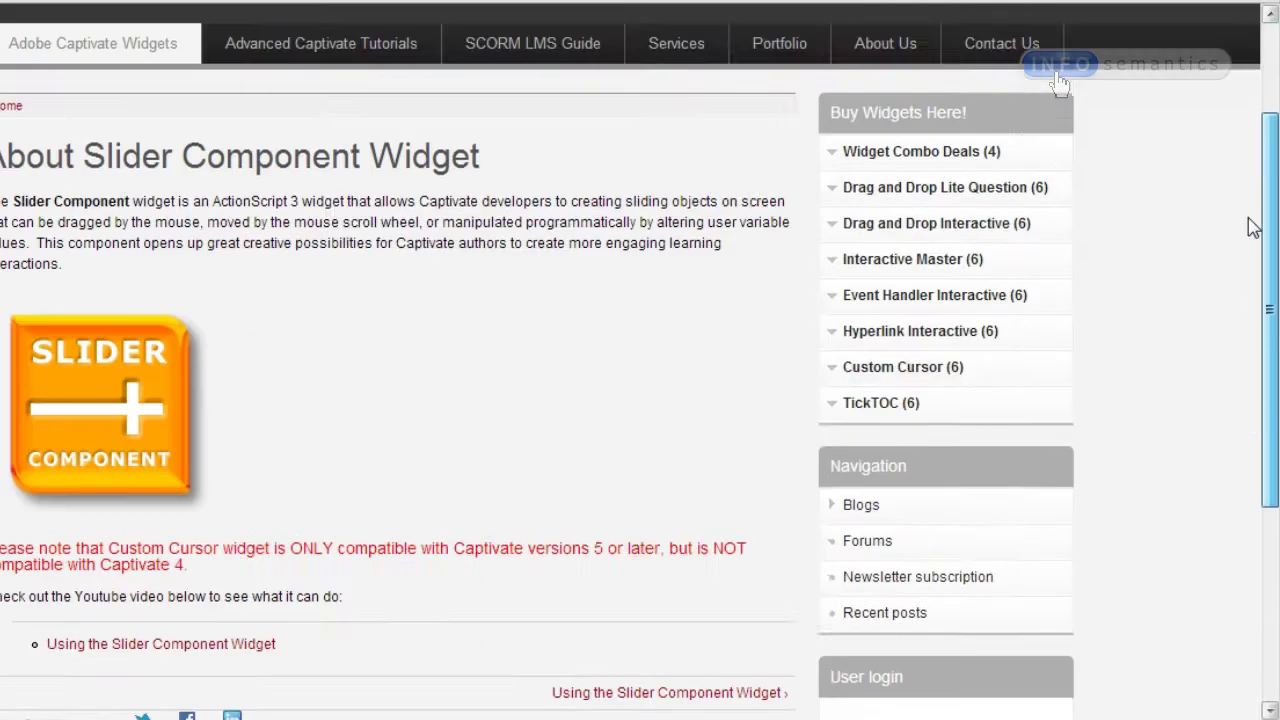
pyautogui.scroll(2, 1245, 180)
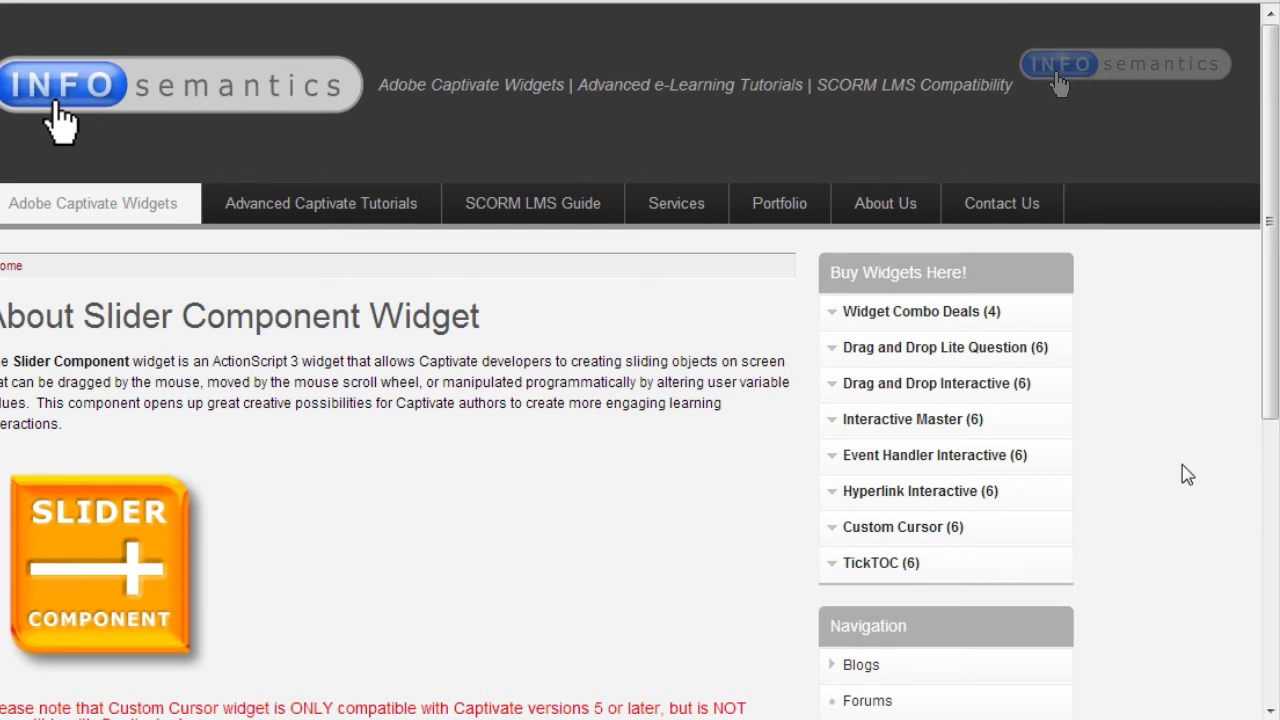
pyautogui.moveTo(1272, 268); pyautogui.dragTo(1240, 294)
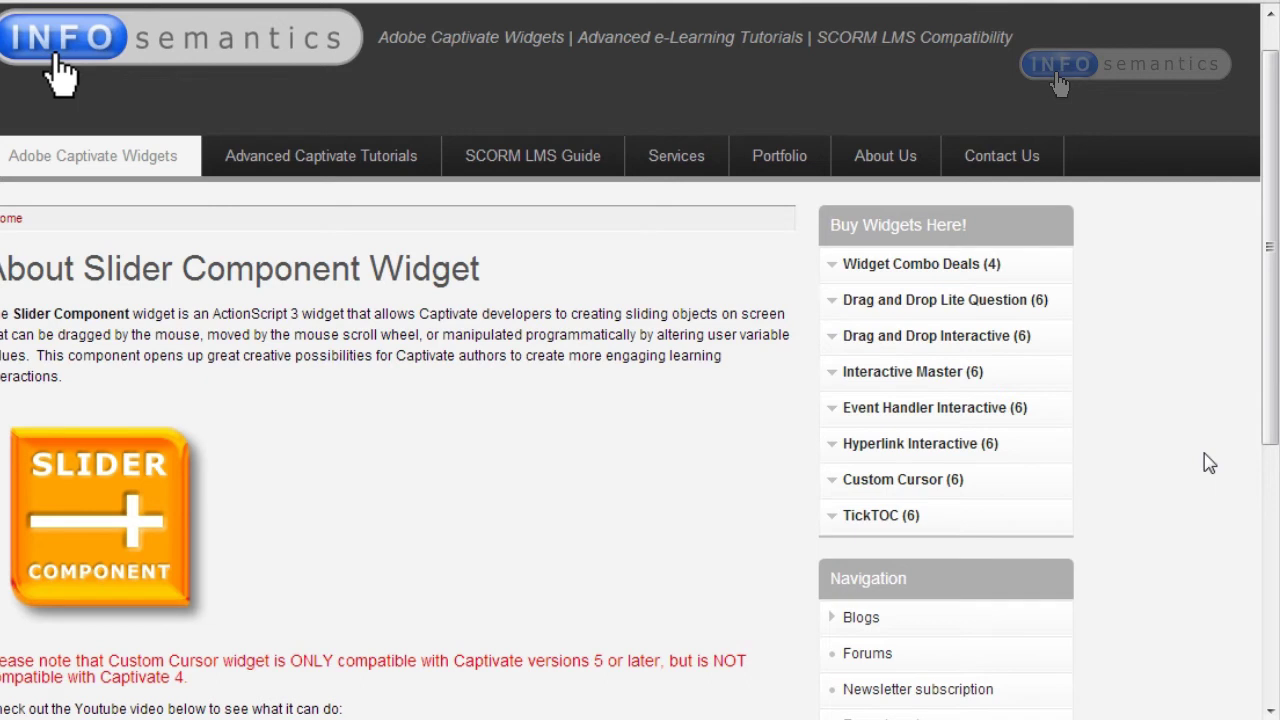
pyautogui.moveTo(1248, 288); pyautogui.dragTo(1248, 256)
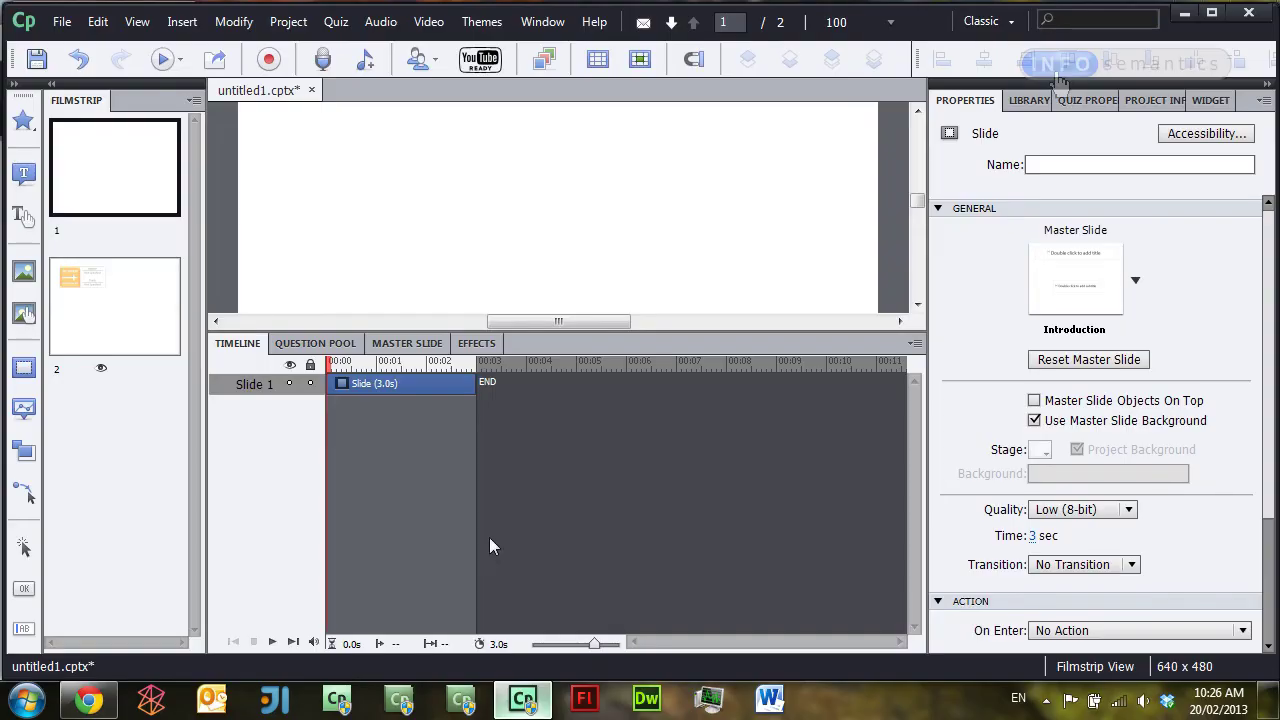
# - Add a highlight box, flatten it into a long horizontal bar mid-slide, and name it track
pyautogui.moveTo(574, 334); pyautogui.dragTo(574, 478)
pyautogui.moveTo(922, 280)
pyautogui.mouseDown()
pyautogui.moveTo(919, 262)
pyautogui.moveTo(919, 286)
pyautogui.mouseUp()
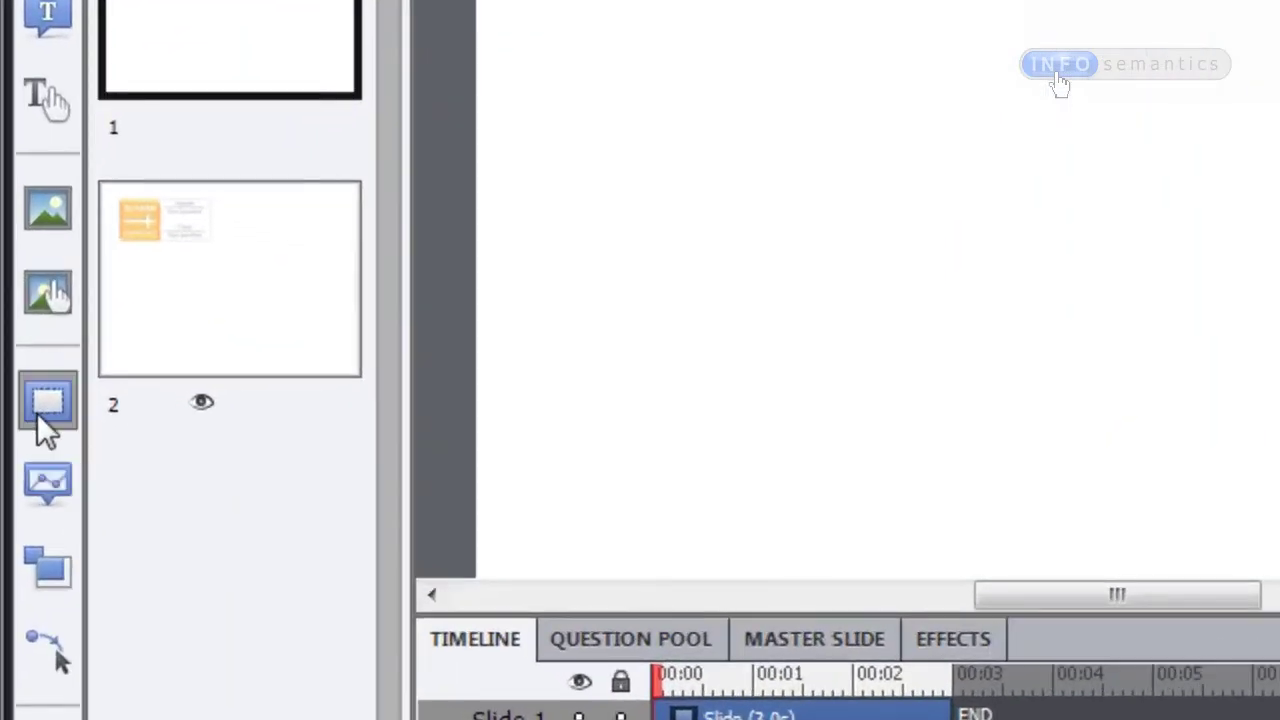
pyautogui.click(37, 413)
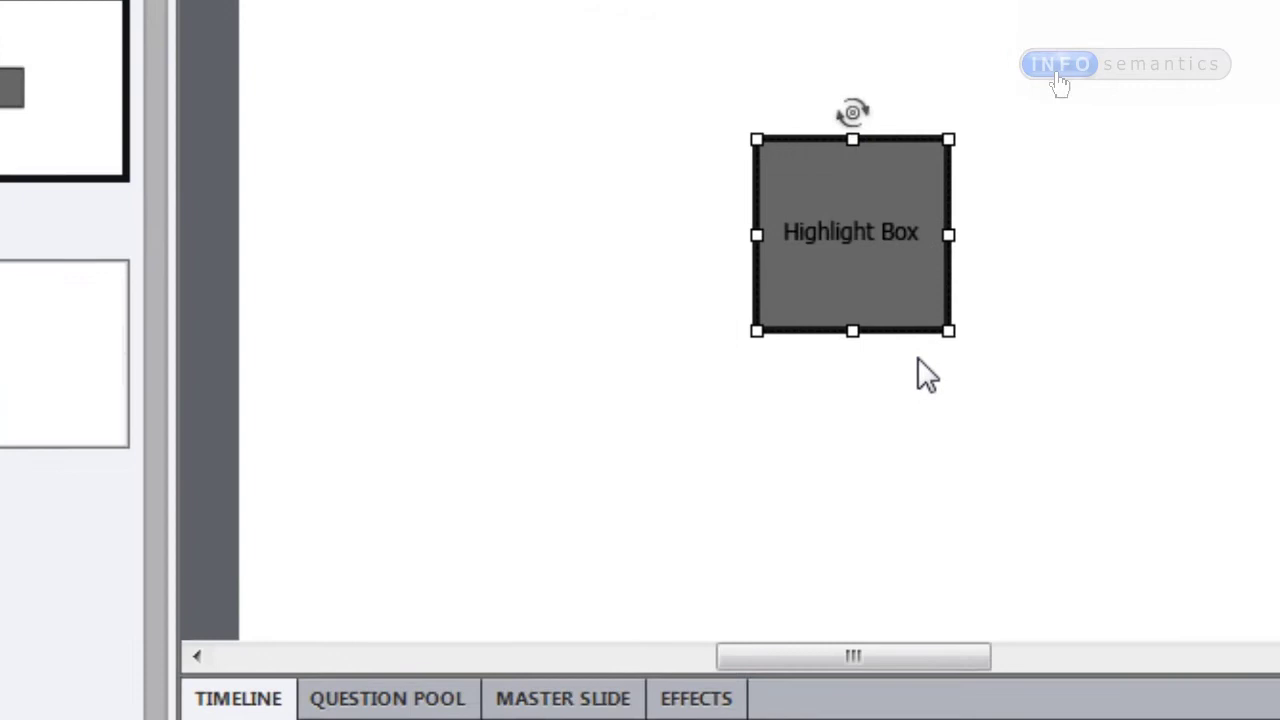
pyautogui.moveTo(1184, 264); pyautogui.dragTo(1279, 227)
pyautogui.moveTo(957, 370); pyautogui.dragTo(1246, 272)
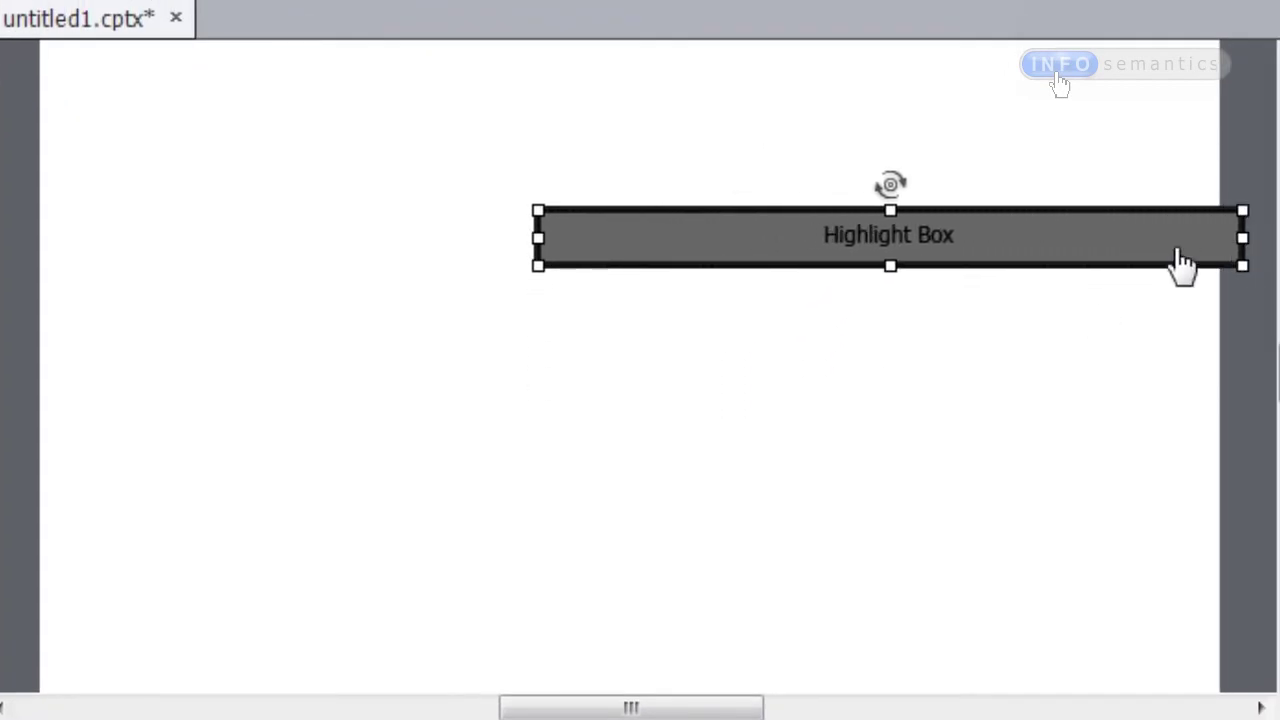
pyautogui.moveTo(1175, 250); pyautogui.dragTo(911, 403)
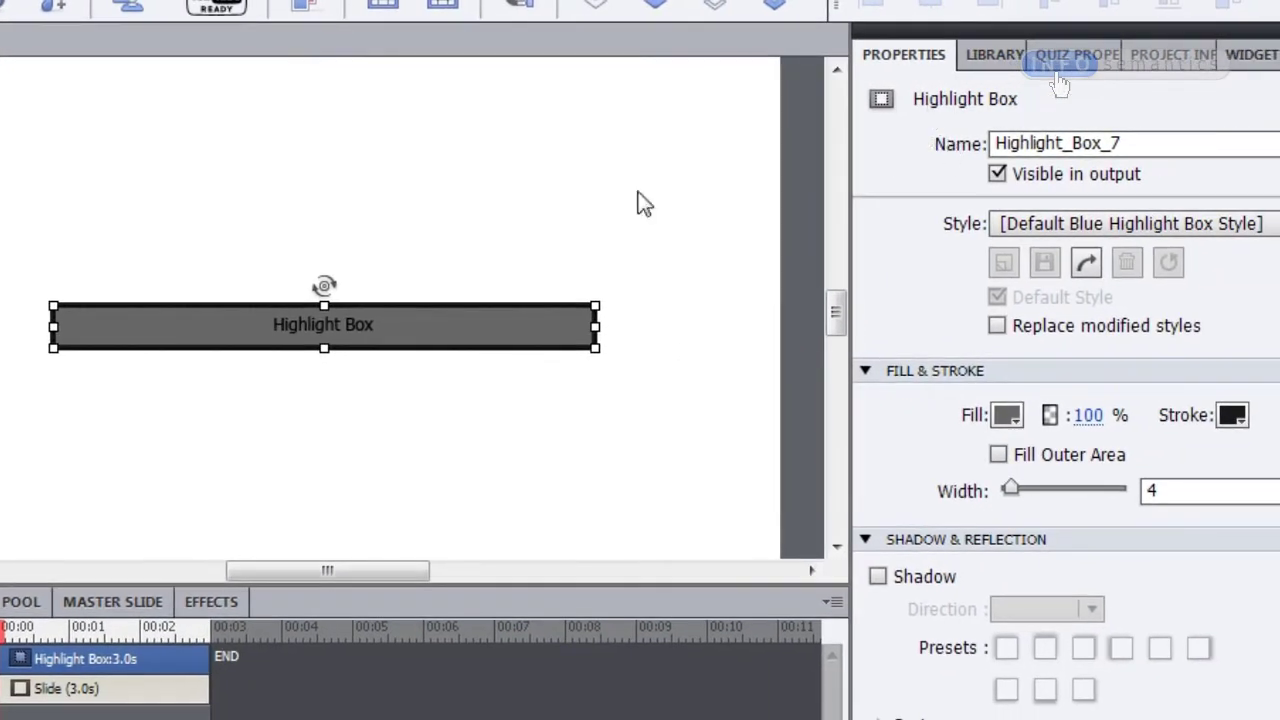
pyautogui.click(1155, 147)
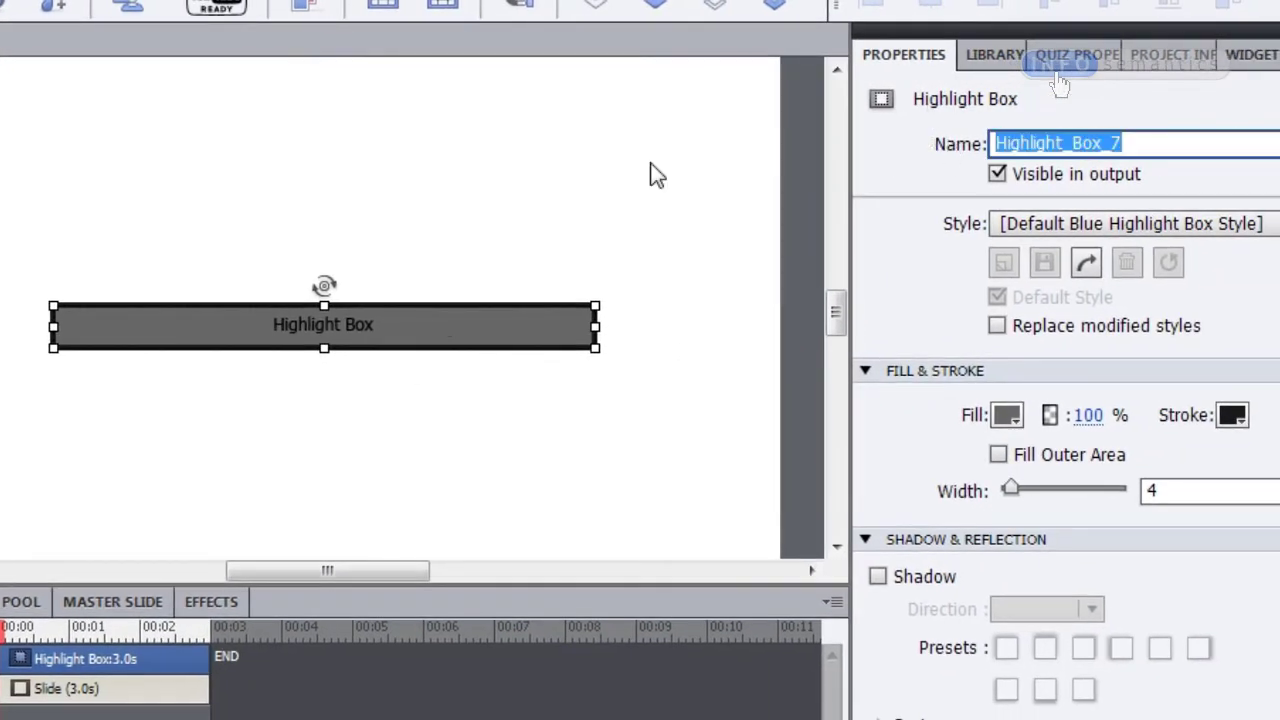
pyautogui.write('track')
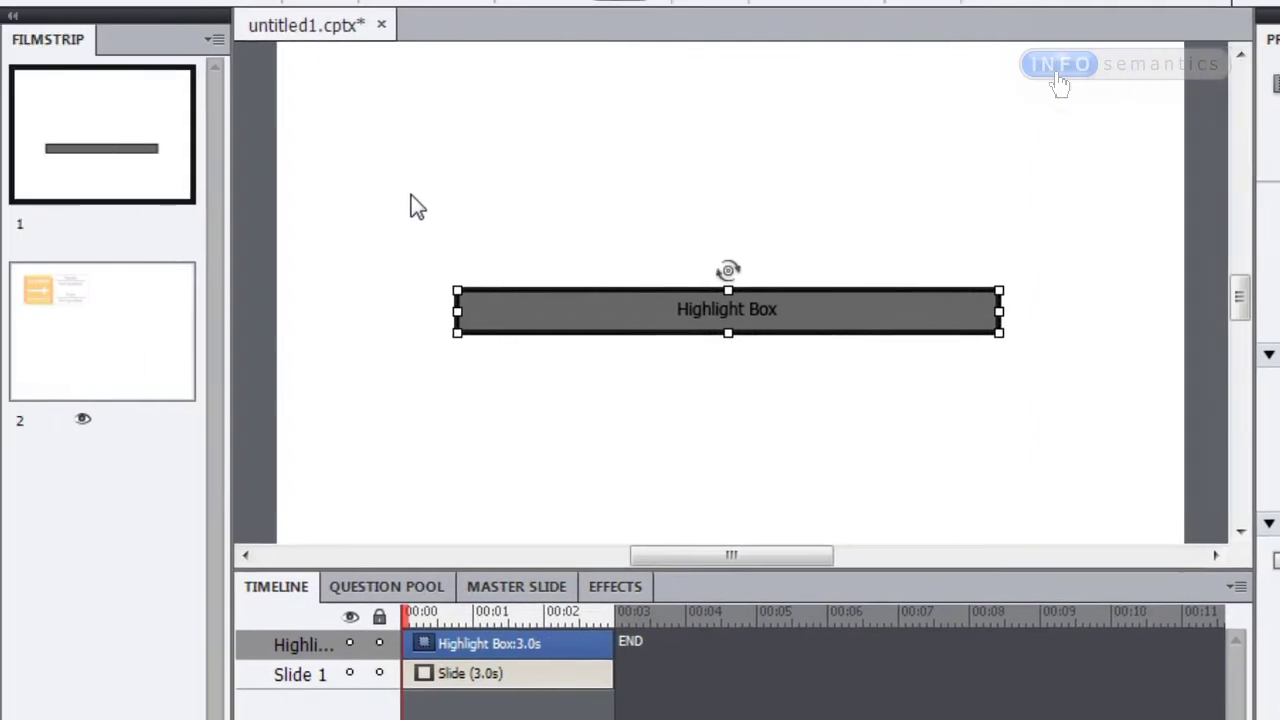
pyautogui.press('Return')
# - Add a second highlight box as a narrow vertical bar crossing the track, named handle
pyautogui.click(33, 418)
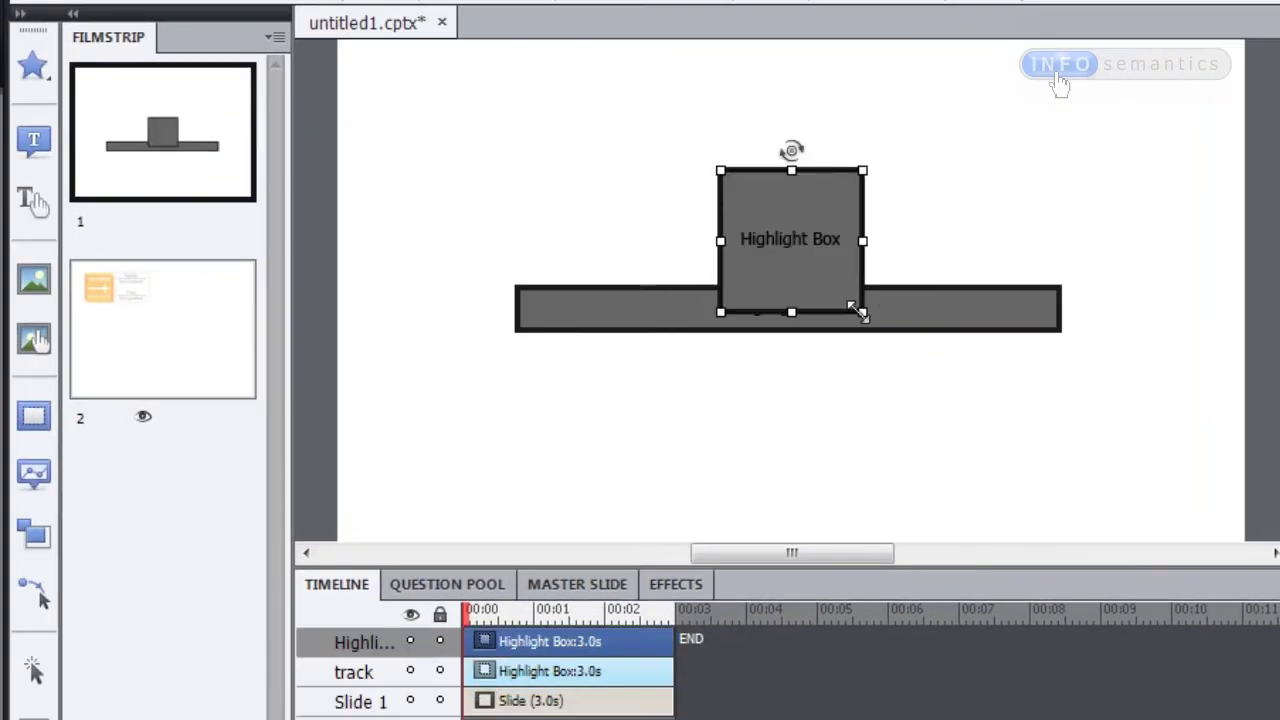
pyautogui.moveTo(857, 312); pyautogui.dragTo(750, 328)
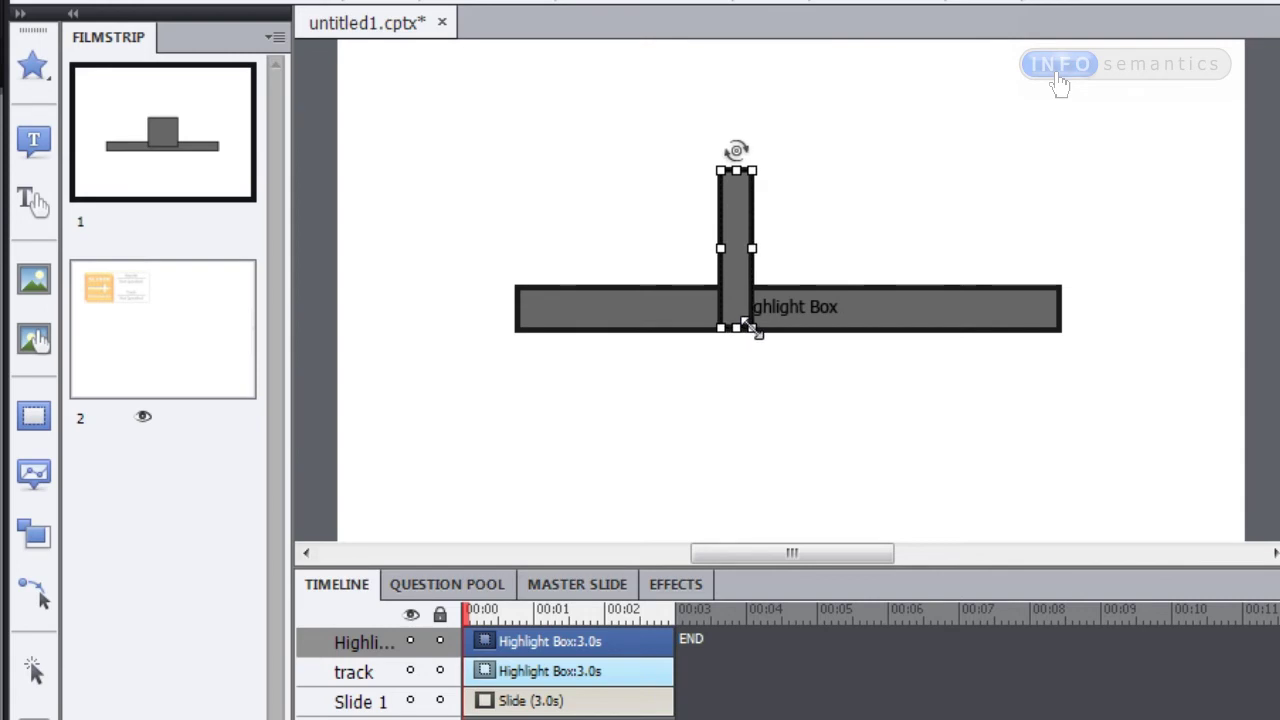
pyautogui.moveTo(731, 253); pyautogui.dragTo(763, 311)
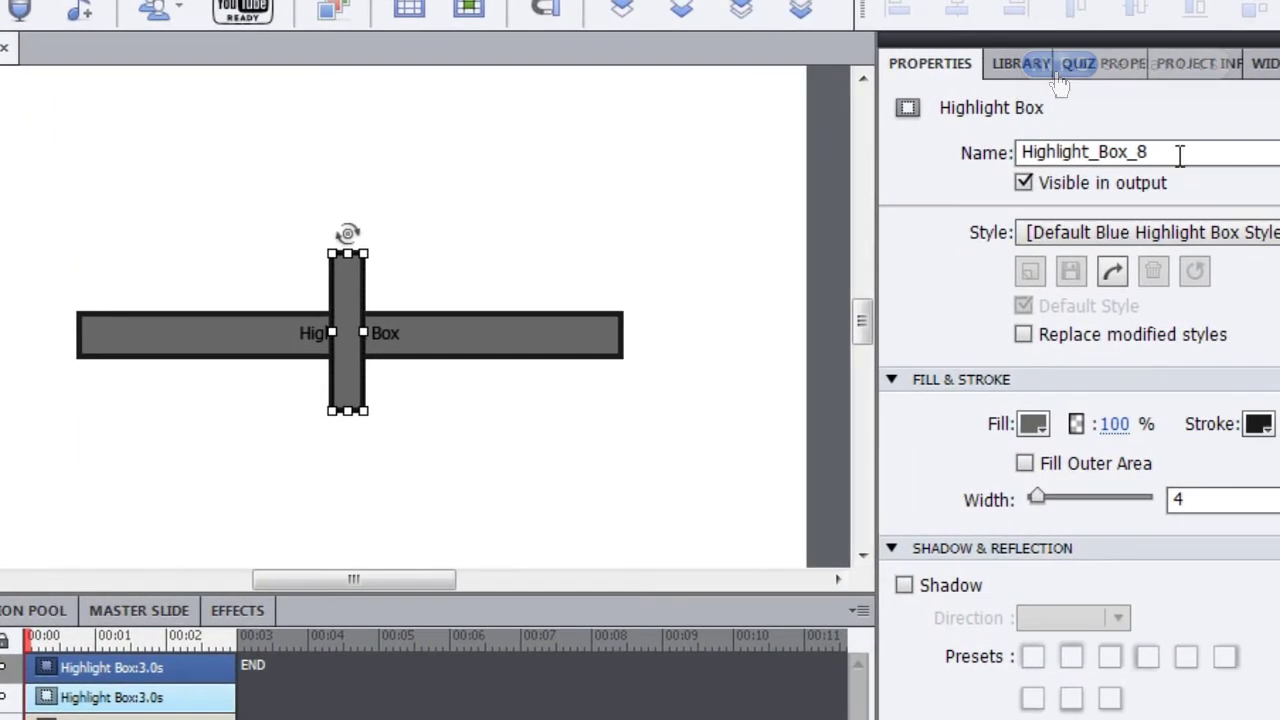
pyautogui.doubleClick(1181, 151)
pyautogui.write('handle')
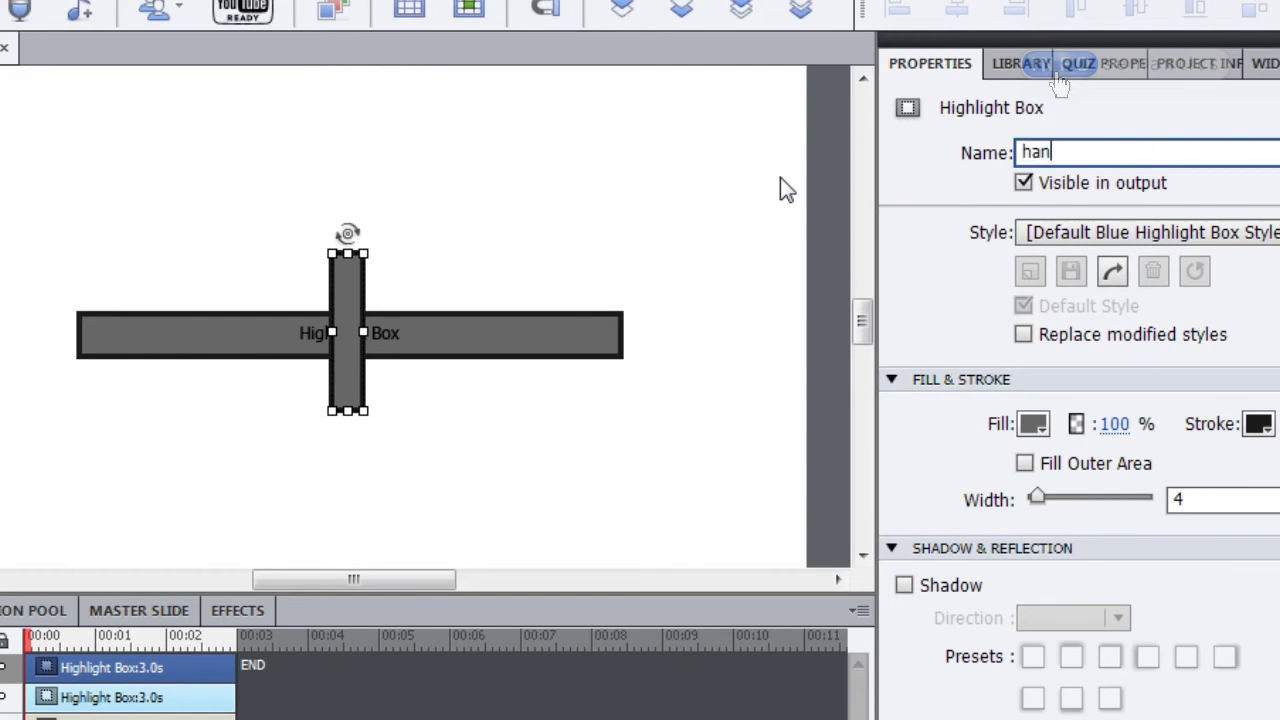
pyautogui.click(510, 212)
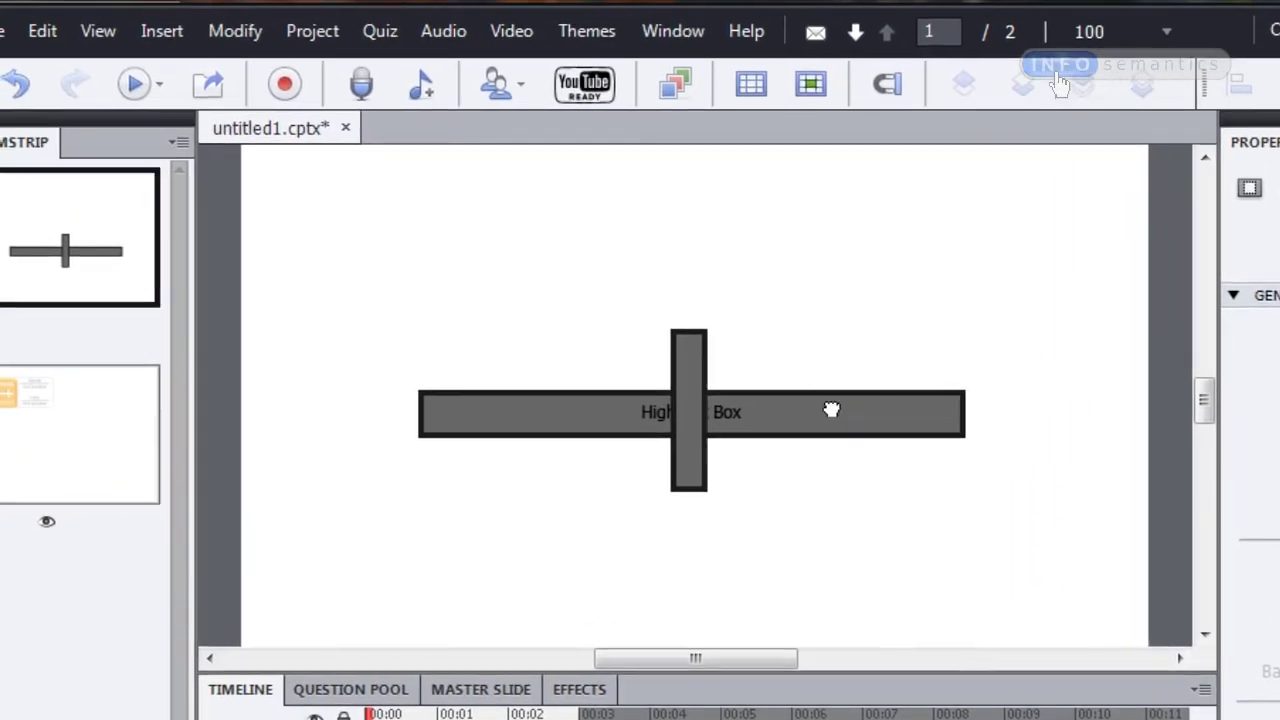
pyautogui.click(589, 352)
pyautogui.click(678, 474)
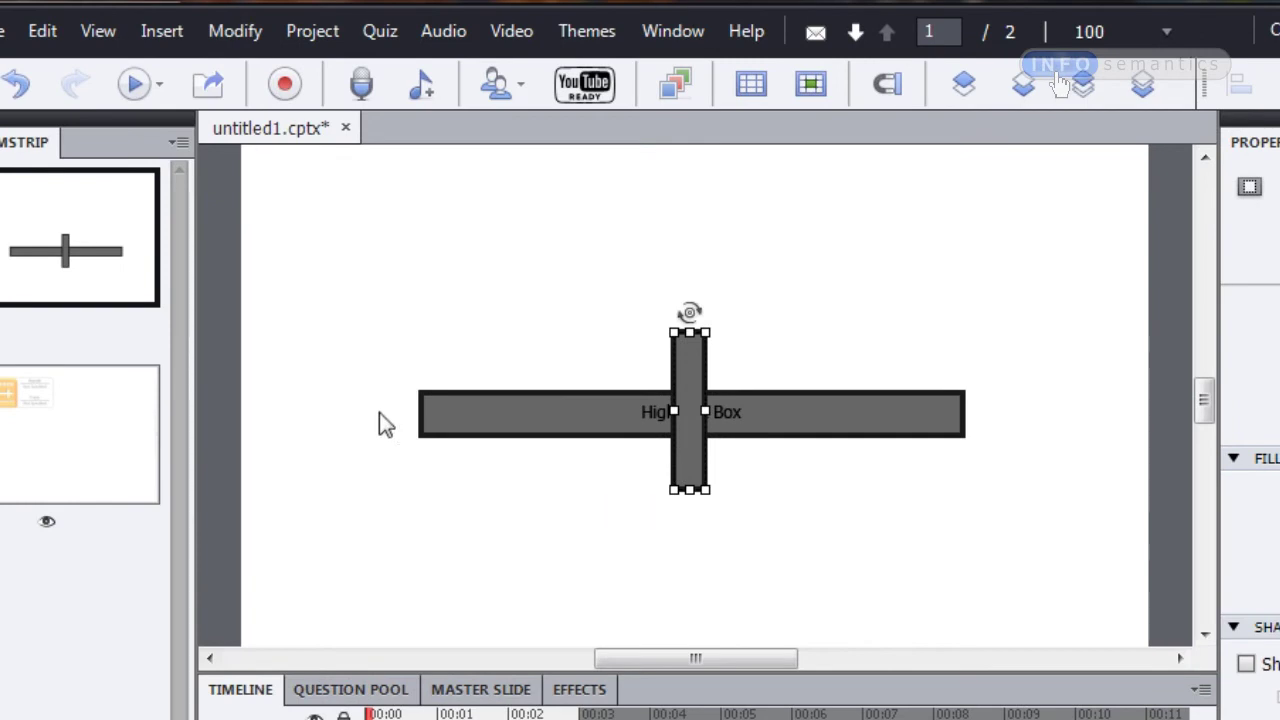
# - Insert the Infosemantics_SliderComponent_AS3.swf widget and enter the handle object's name in its properties
pyautogui.click(161, 31)
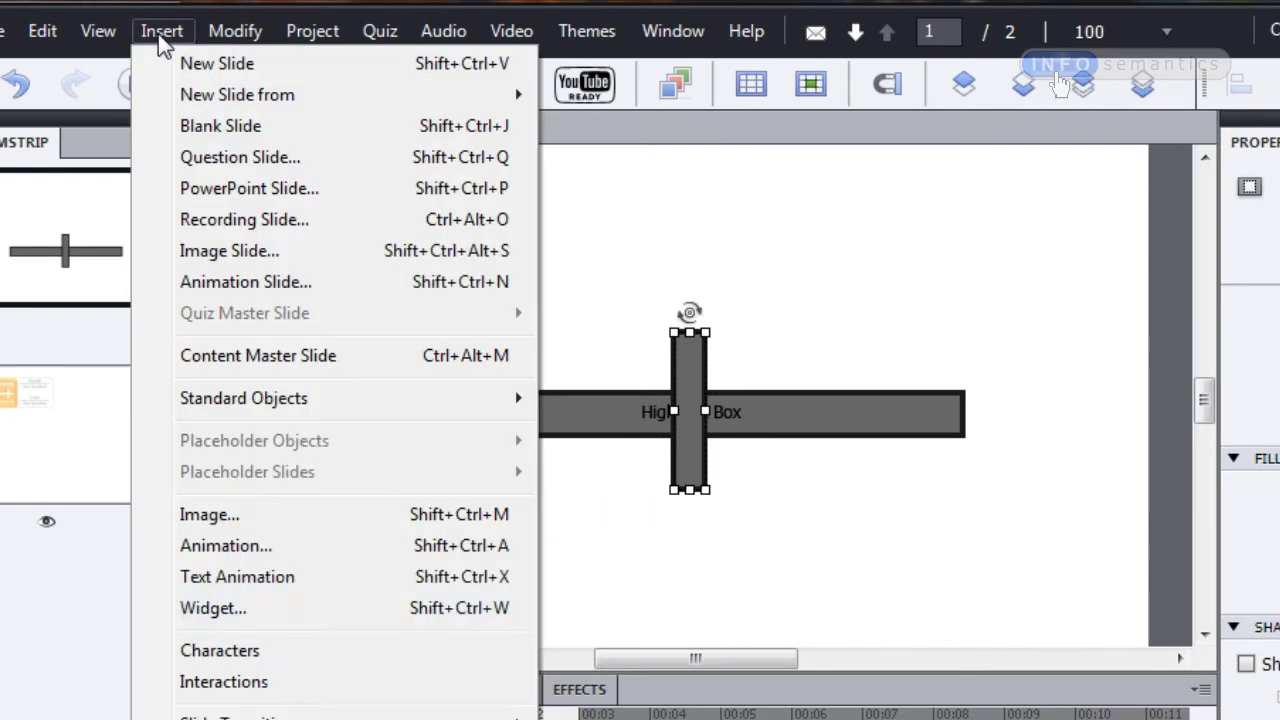
pyautogui.click(287, 622)
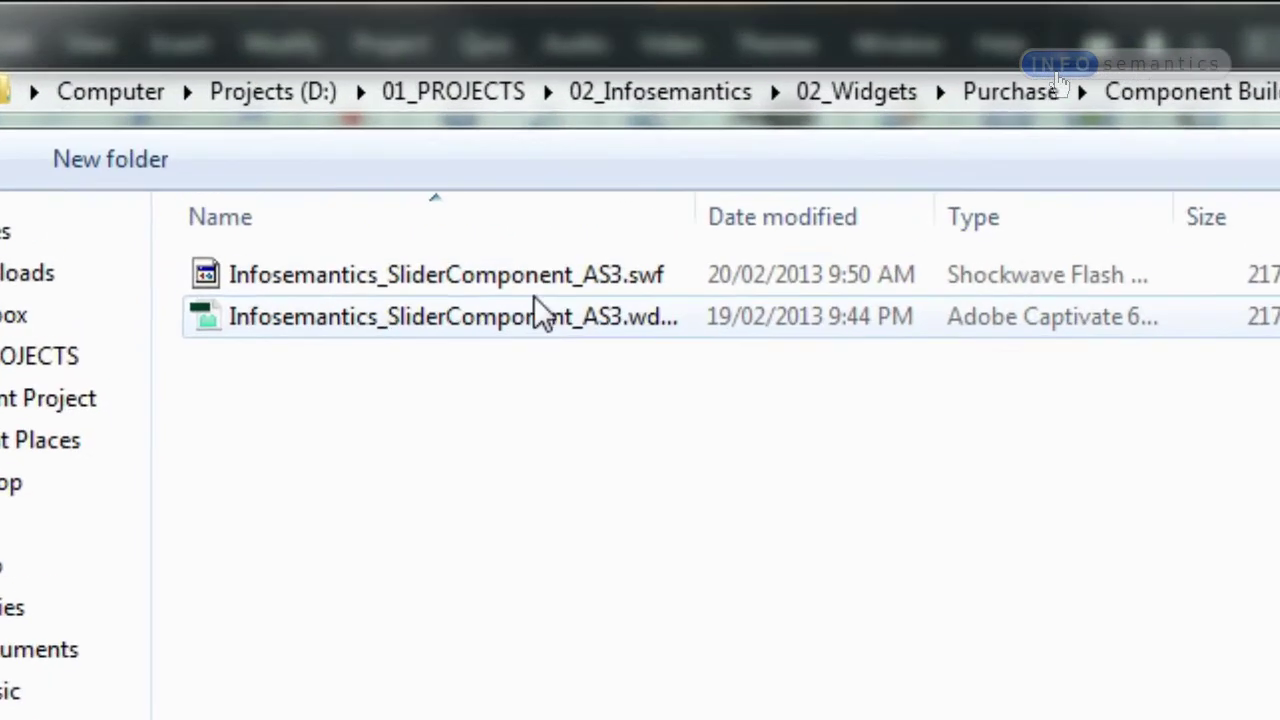
pyautogui.click(430, 207)
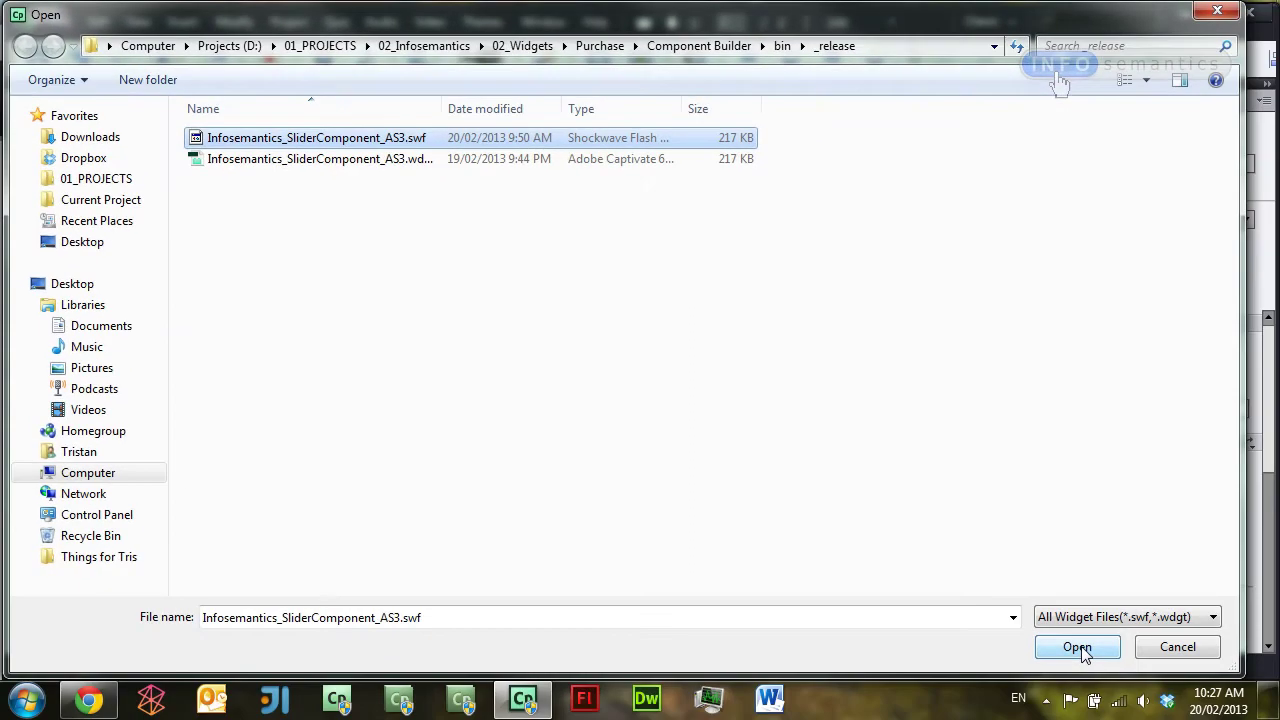
pyautogui.click(1077, 647)
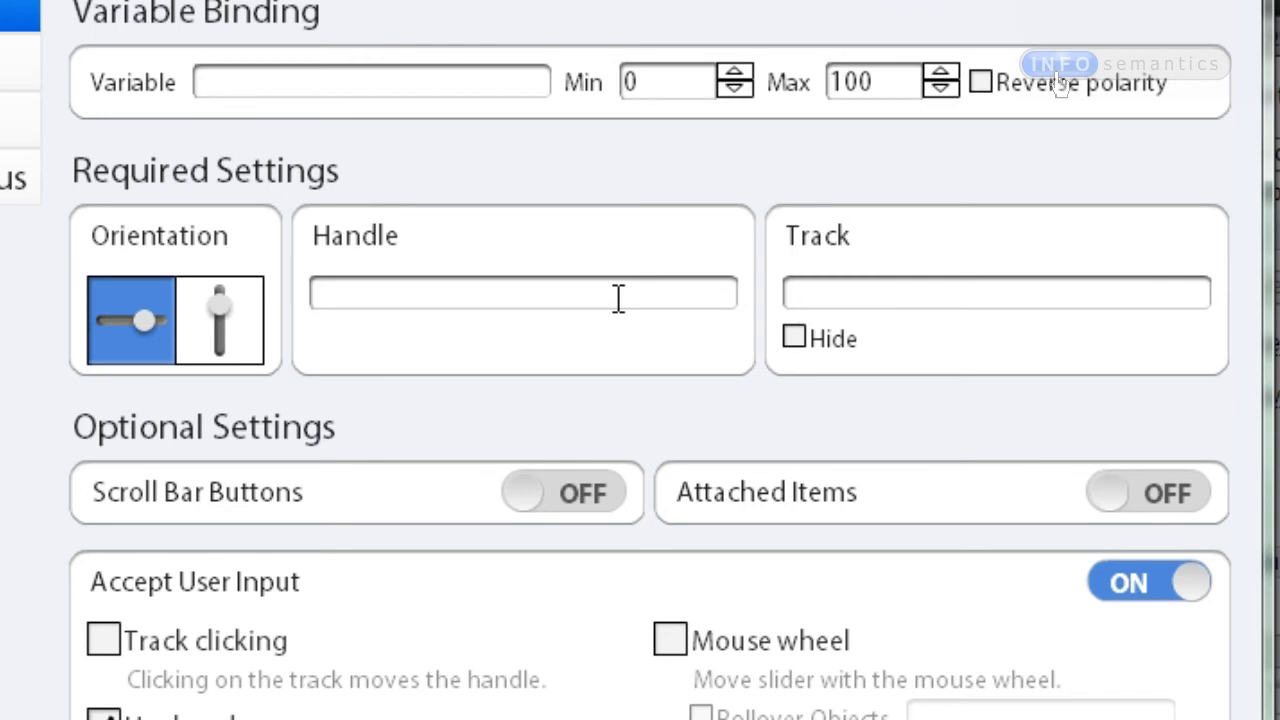
pyautogui.click(618, 298)
pyautogui.write('handle')
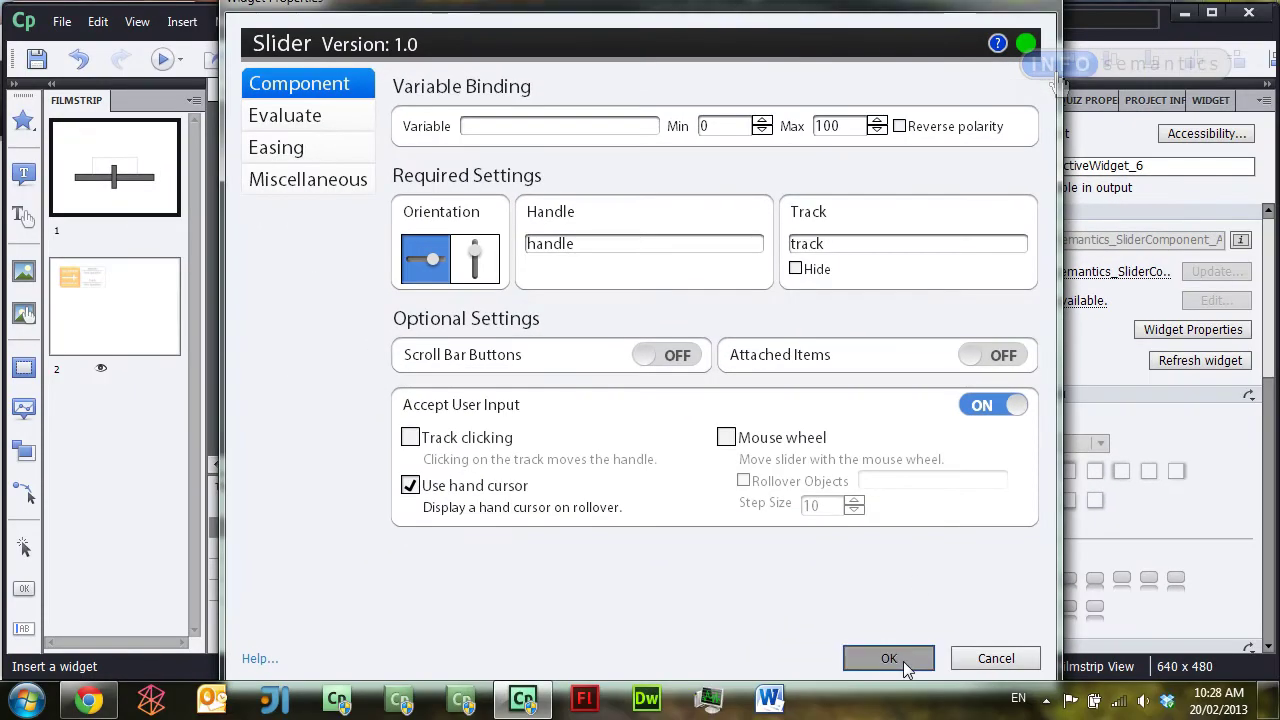
# - Confirm Widget Properties with OK so the slider links the handle and track boxes
pyautogui.click(901, 659)
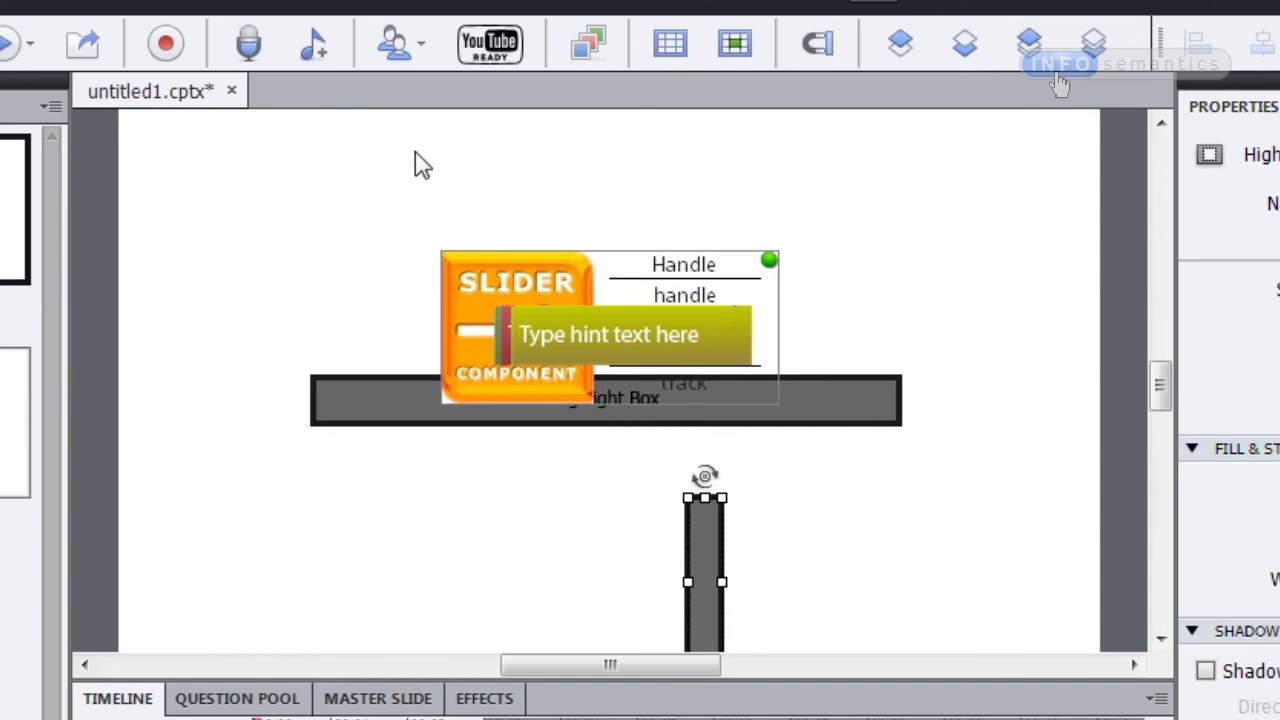
# - Move the slider widget up and left, out of the way at the slide's top-left
pyautogui.moveTo(423, 180); pyautogui.dragTo(780, 406)
pyautogui.moveTo(749, 287); pyautogui.dragTo(456, 180)
pyautogui.click(600, 497)
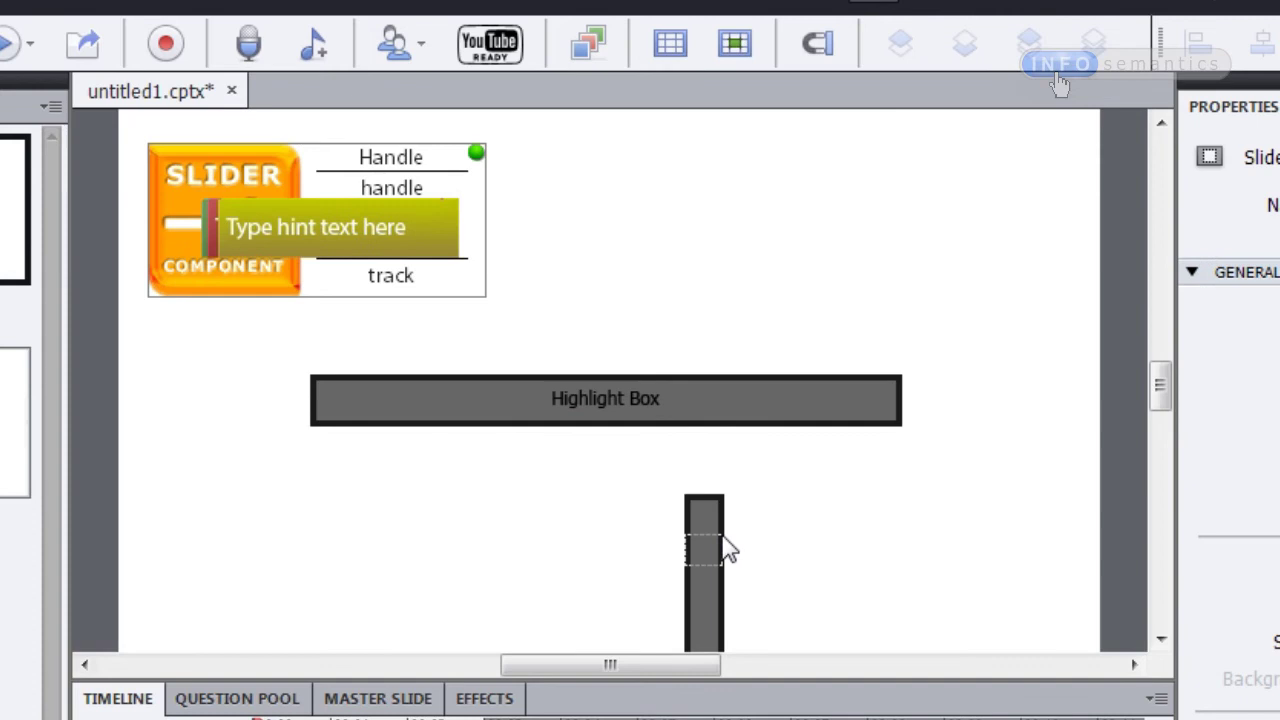
# - Nudge the handle box, then preview the slide and drag the handle along the horizontal track
pyautogui.click(710, 580)
pyautogui.moveTo(738, 530); pyautogui.dragTo(740, 530)
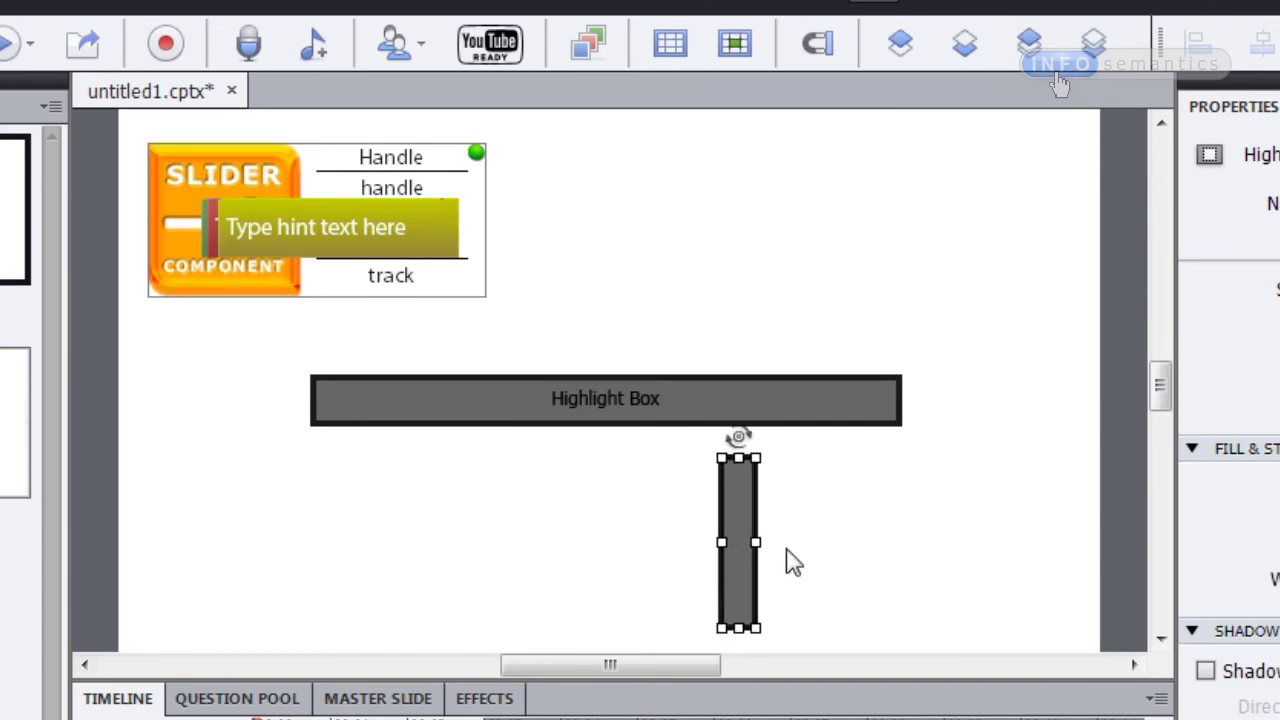
pyautogui.click(529, 588)
pyautogui.press('F4')
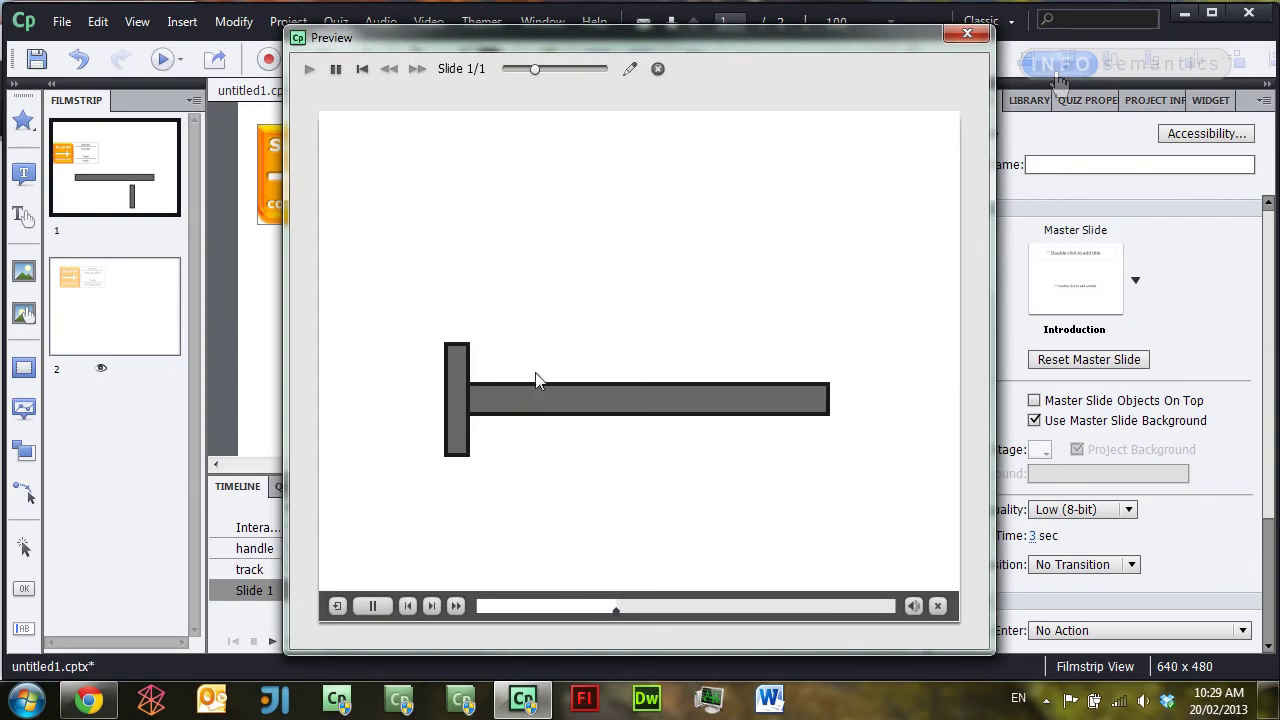
pyautogui.moveTo(455, 399); pyautogui.dragTo(730, 395)
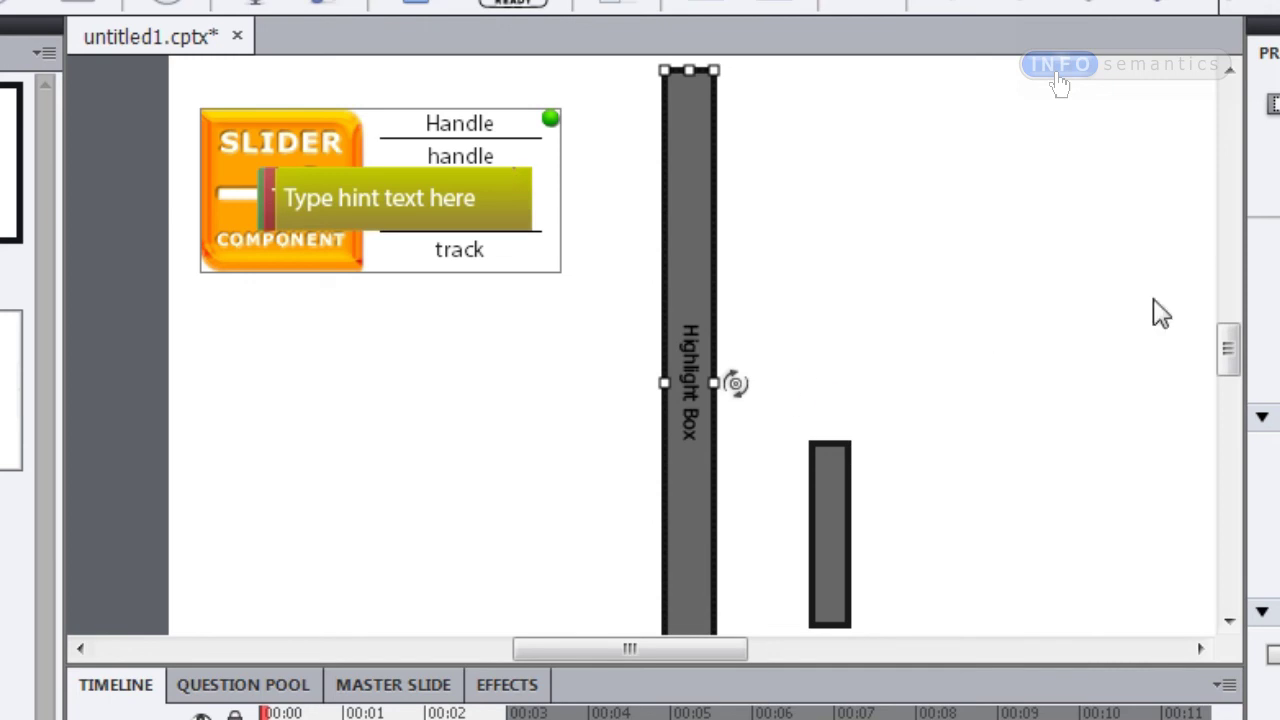
# - Rotate the handle box to horizontal and place it across the upright track as a cross
pyautogui.moveTo(1240, 365)
pyautogui.mouseDown()
pyautogui.moveTo(1238, 378)
pyautogui.moveTo(1238, 354)
pyautogui.mouseUp()
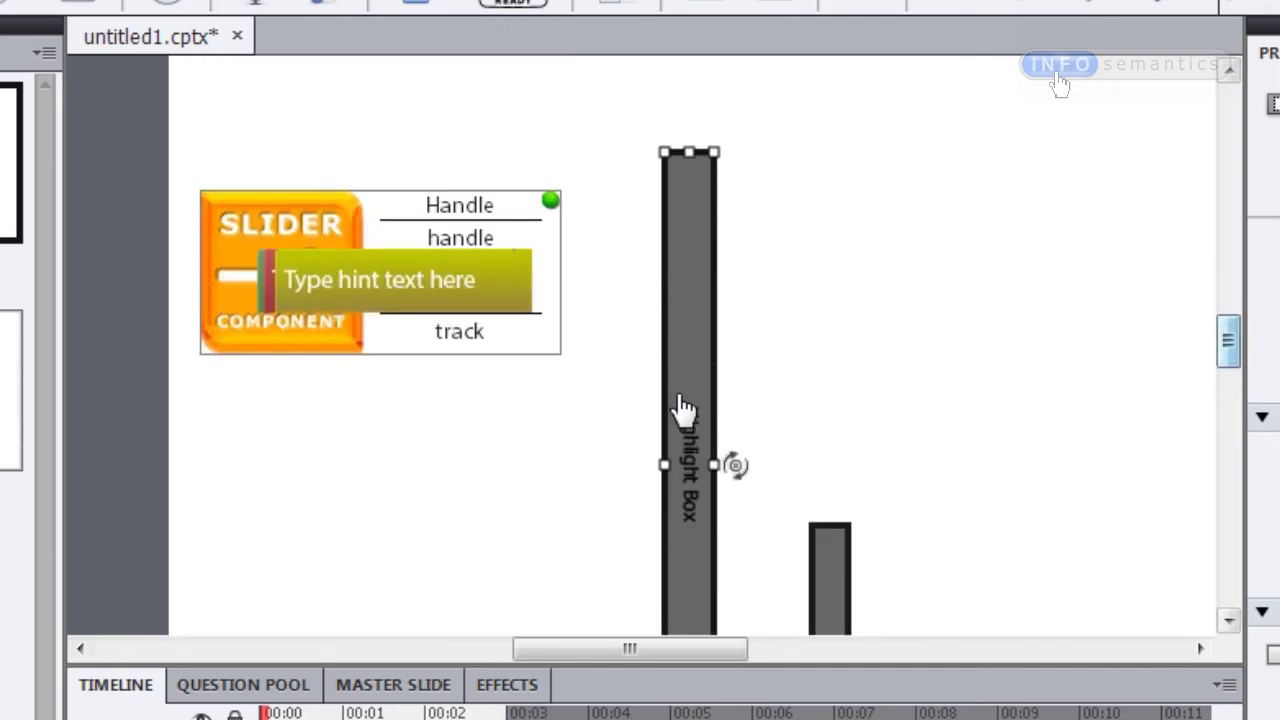
pyautogui.moveTo(683, 410); pyautogui.dragTo(693, 360)
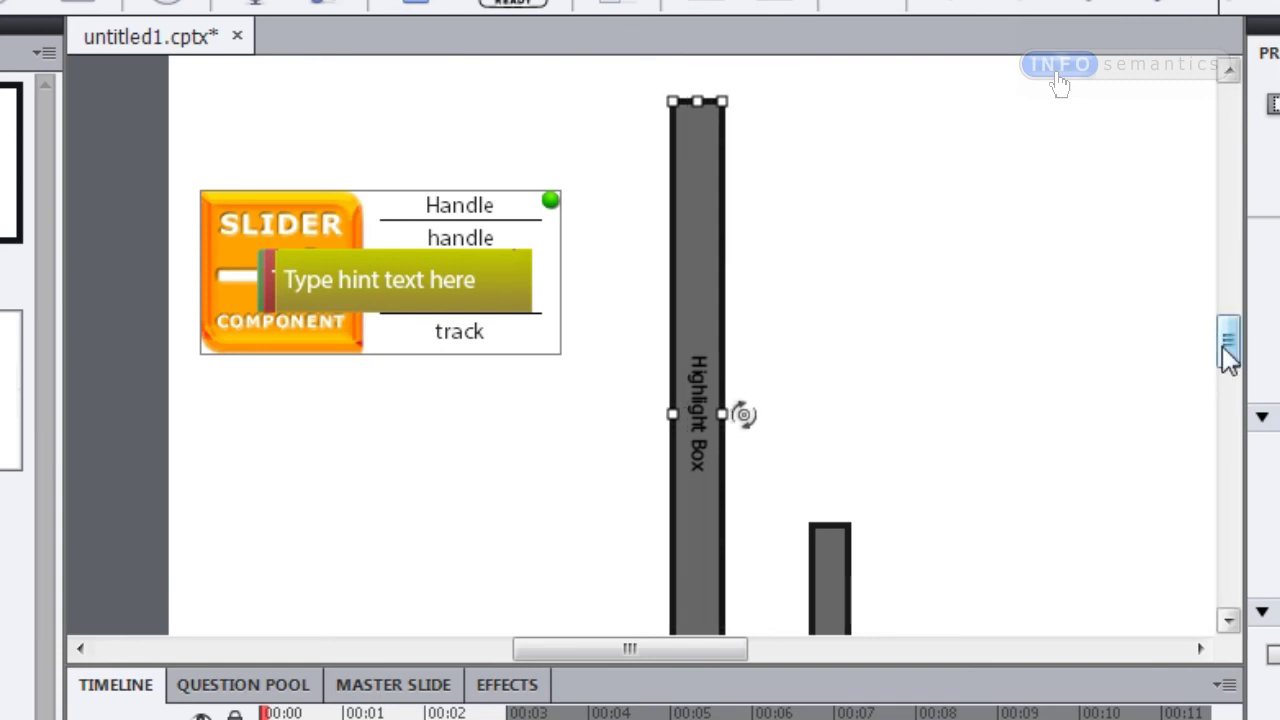
pyautogui.moveTo(1228, 355); pyautogui.dragTo(1229, 366)
pyautogui.click(835, 503)
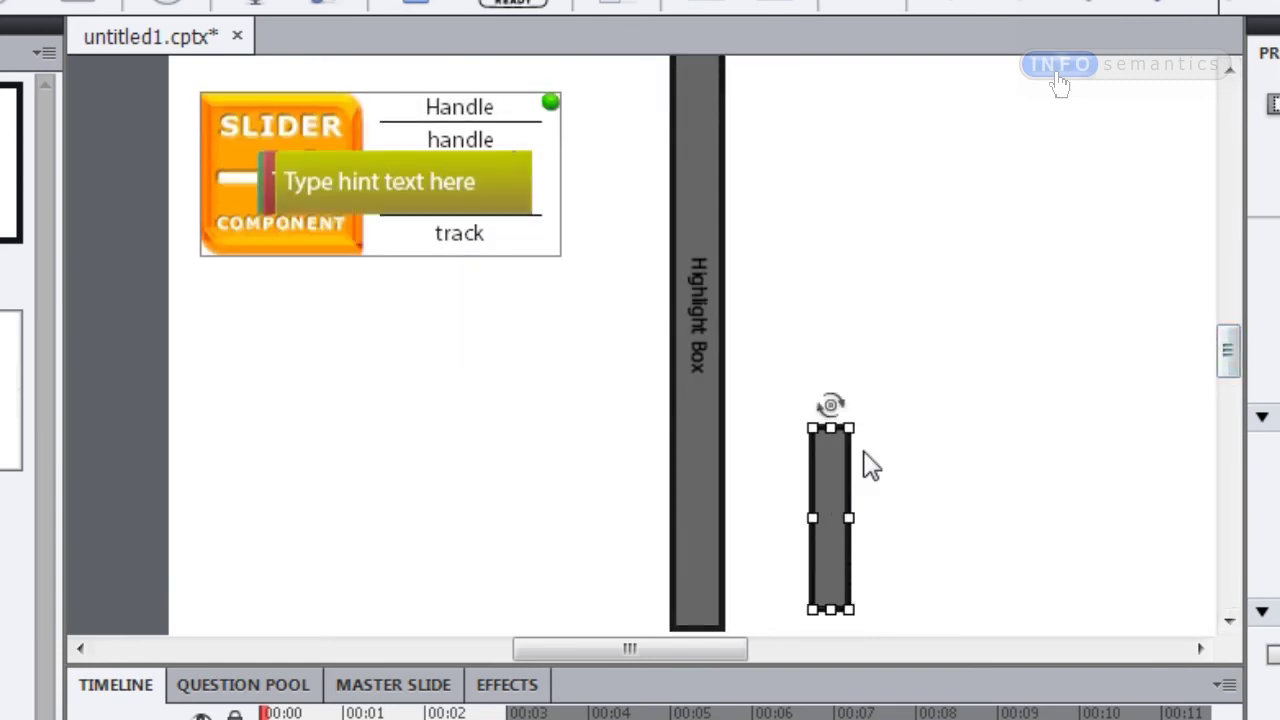
pyautogui.moveTo(852, 431); pyautogui.dragTo(915, 548)
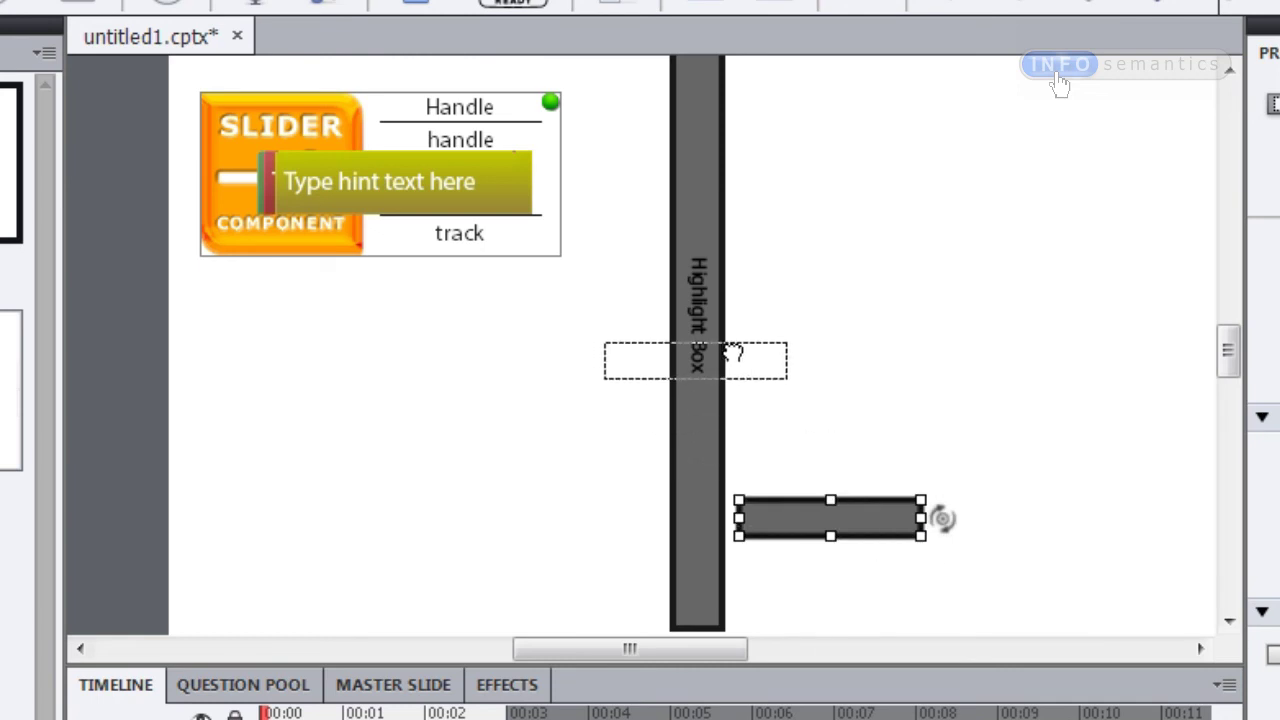
pyautogui.moveTo(733, 355); pyautogui.dragTo(733, 356)
pyautogui.click(994, 457)
pyautogui.moveTo(1236, 380)
pyautogui.mouseDown()
pyautogui.moveTo(1229, 414)
pyautogui.moveTo(1217, 363)
pyautogui.moveTo(1216, 385)
pyautogui.mouseUp()
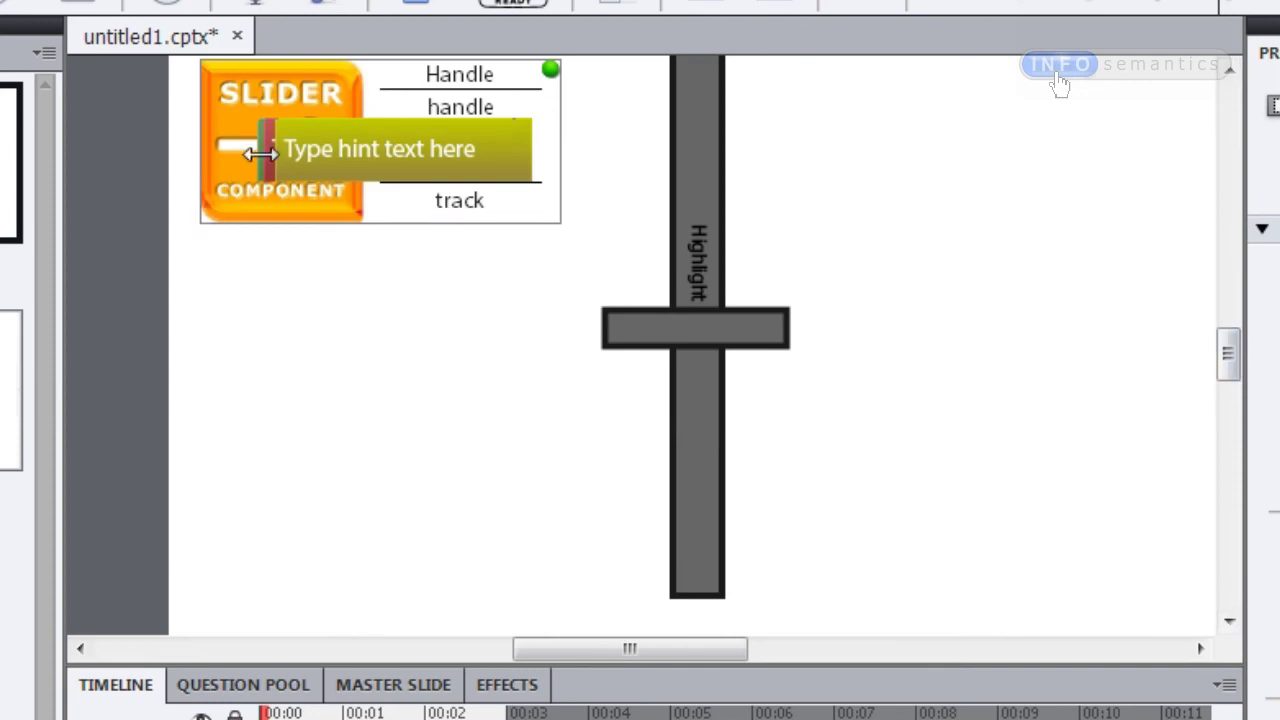
# - Set the slider widget's Orientation to vertical in Widget Properties and apply with OK
pyautogui.doubleClick(215, 180)
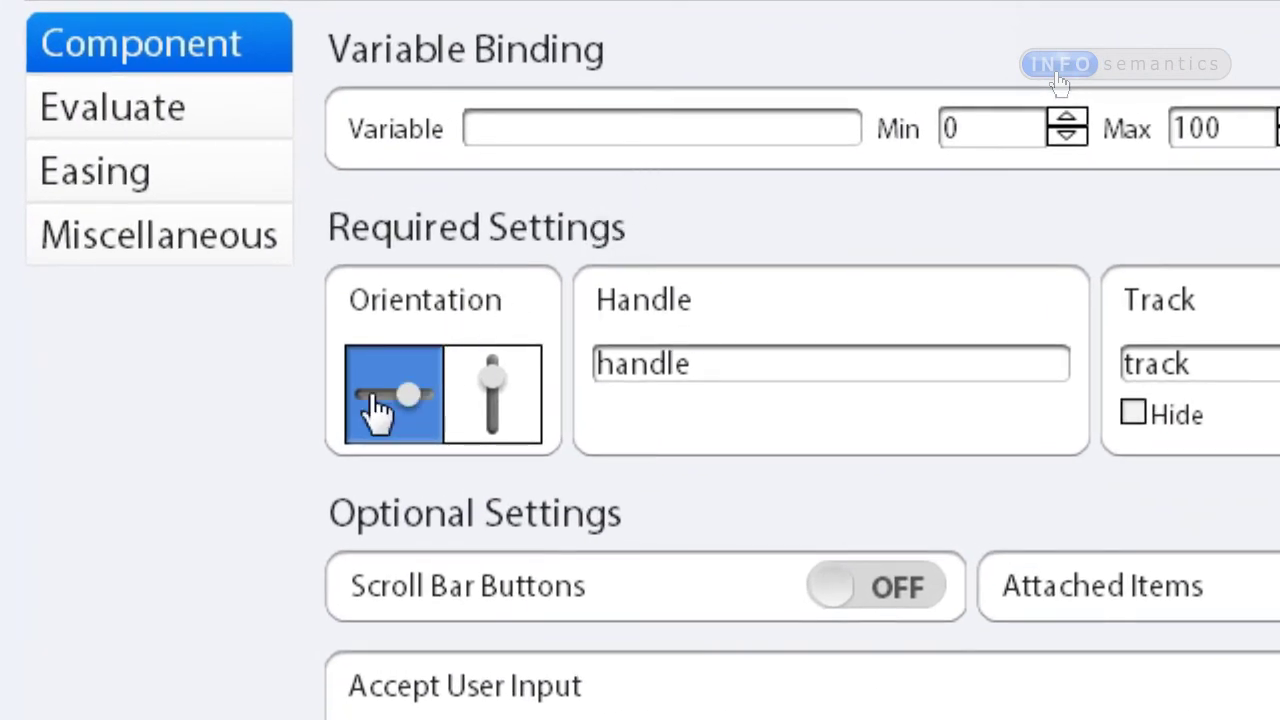
pyautogui.click(418, 409)
pyautogui.click(527, 421)
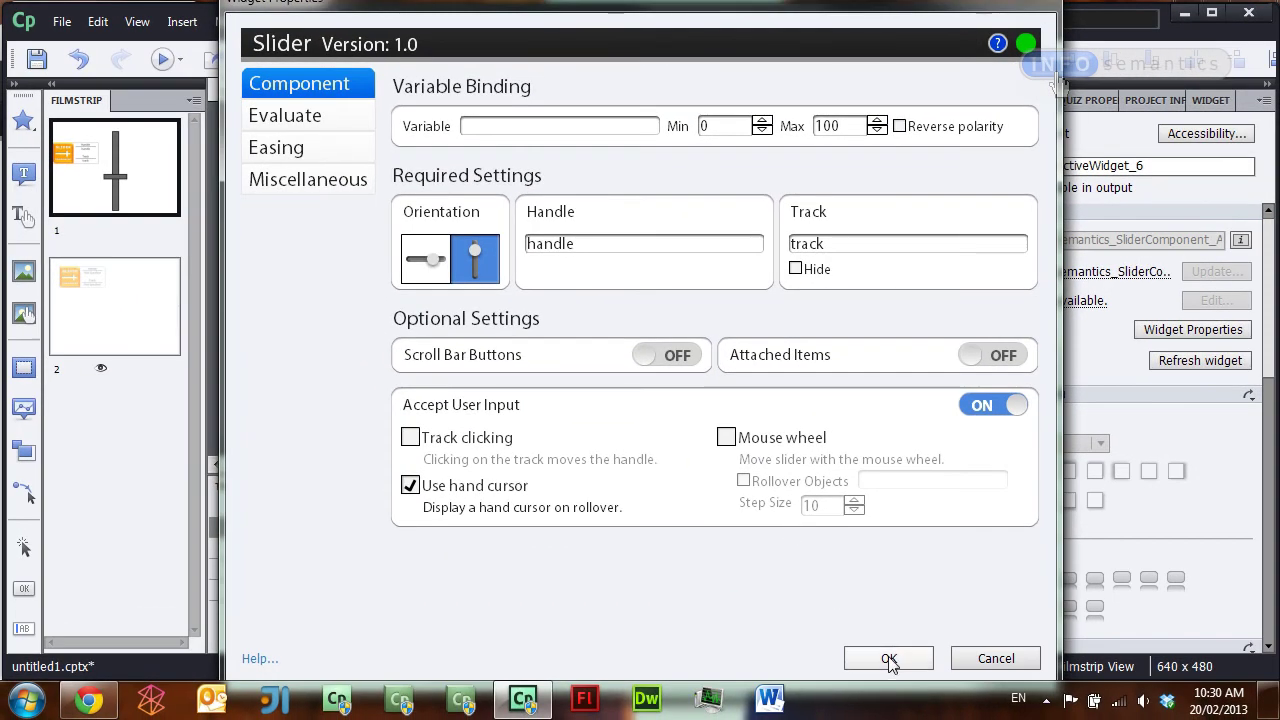
pyautogui.click(889, 658)
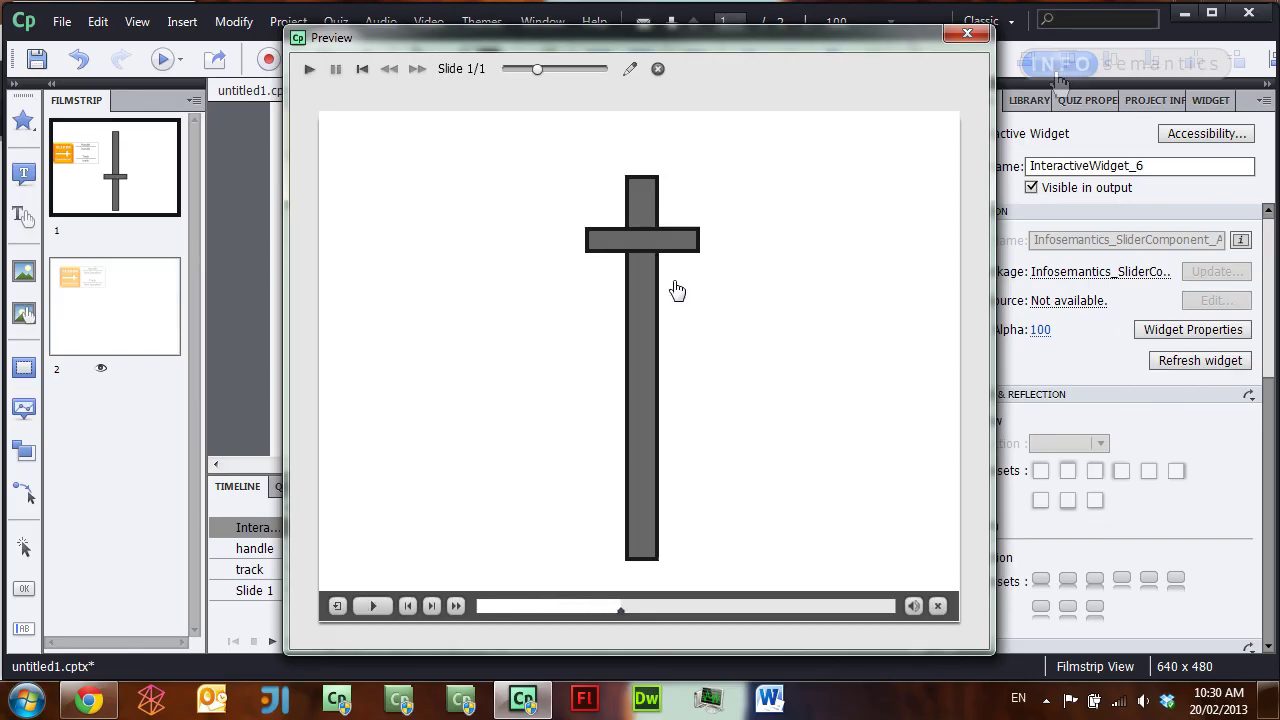
# - In the slide preview, drag the handle from the bottom up along the vertical track
pyautogui.moveTo(660, 580); pyautogui.dragTo(660, 218)
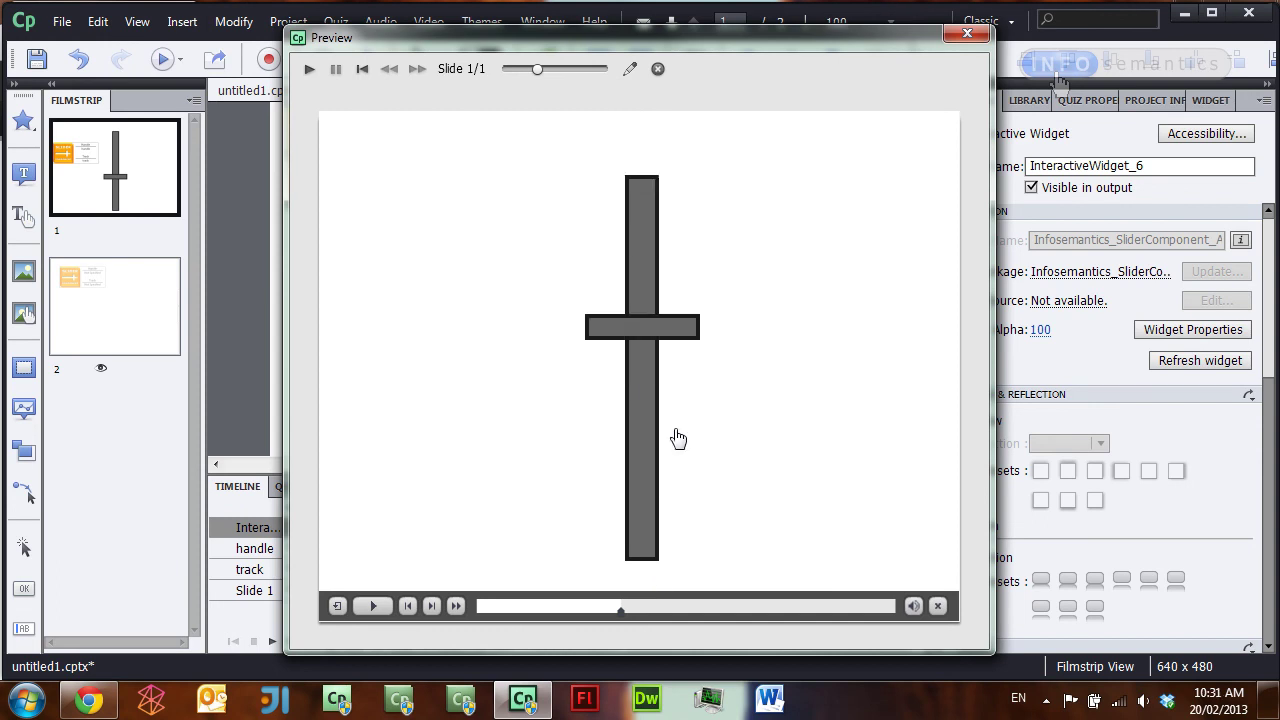